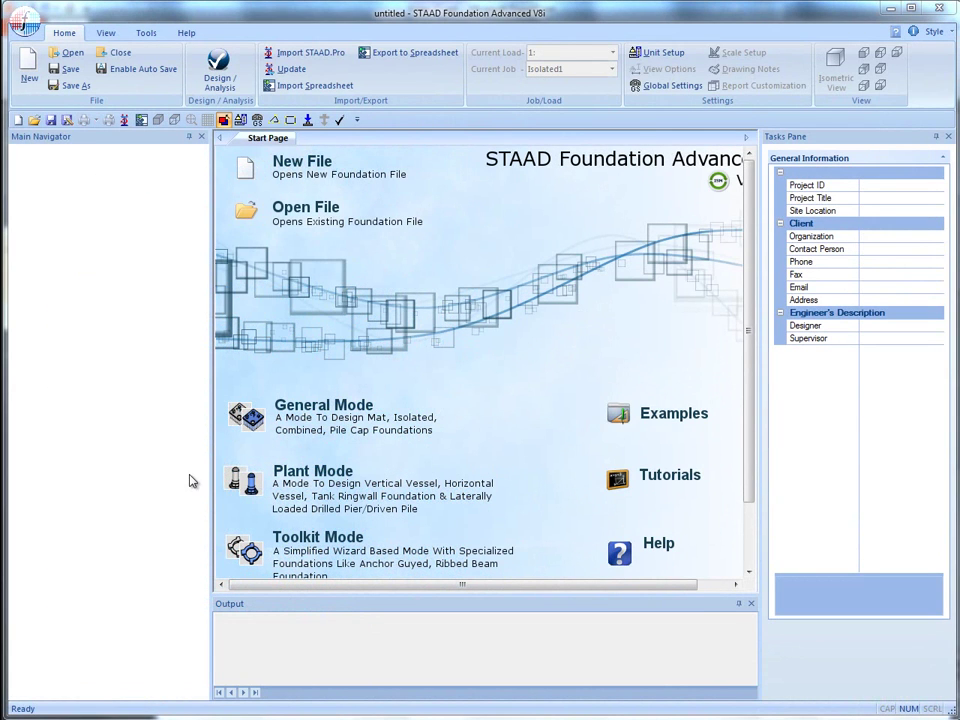
Step: Open the ex08iso isolated-footing example from the Start Page examples list
click(621, 420)
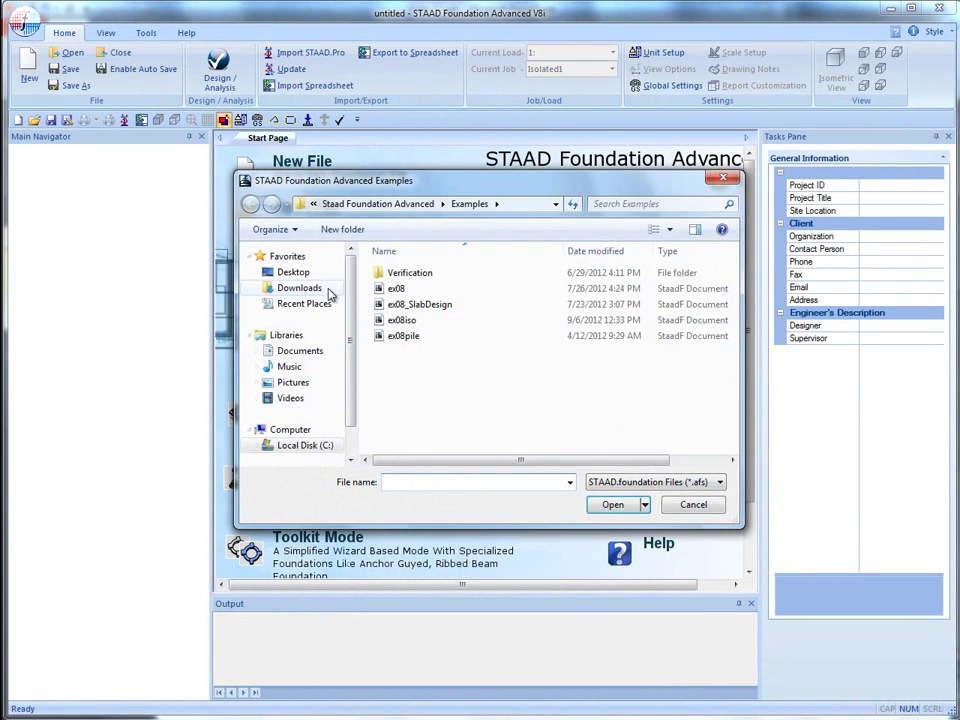
double_click(415, 320)
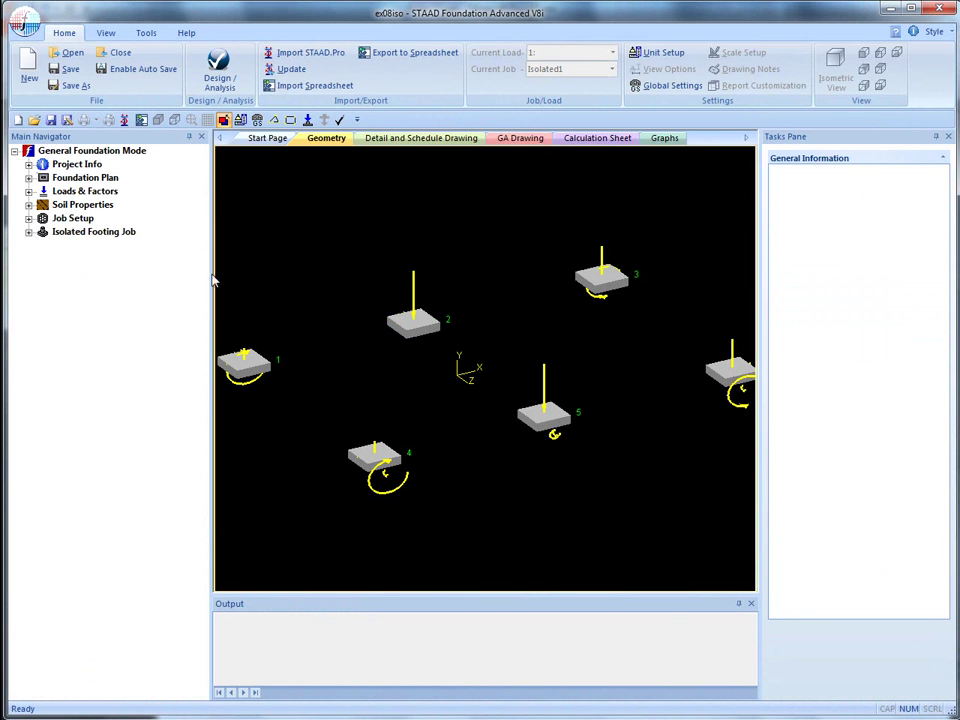
Step: Create a Strap job named 'strap' using load cases 101 and 201–204, excluding cases 1 and 2
click(29, 218)
click(80, 236)
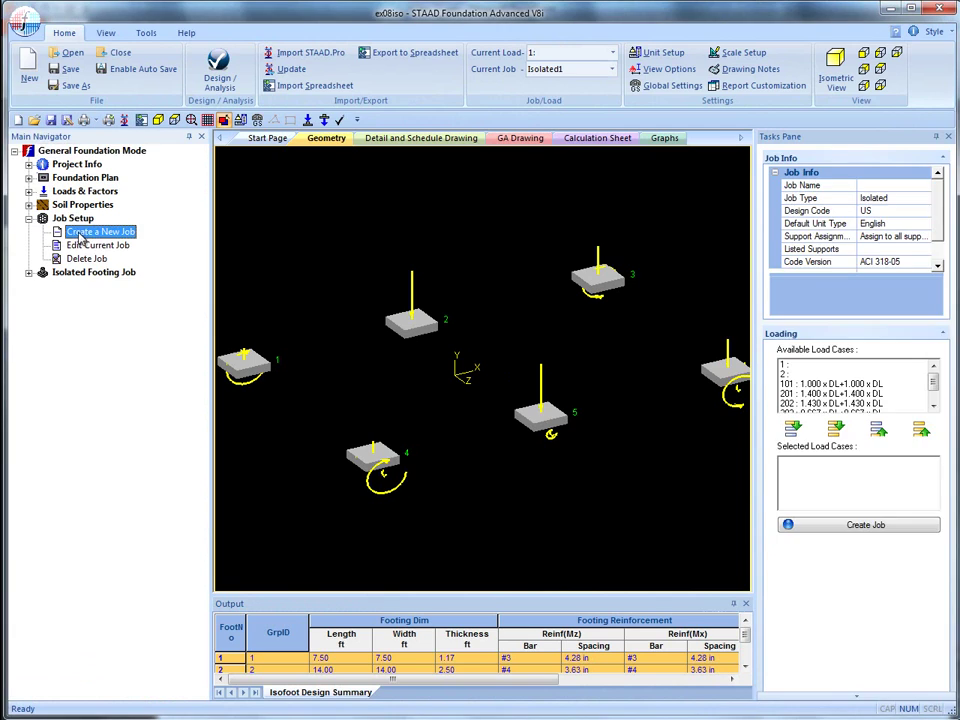
click(871, 188)
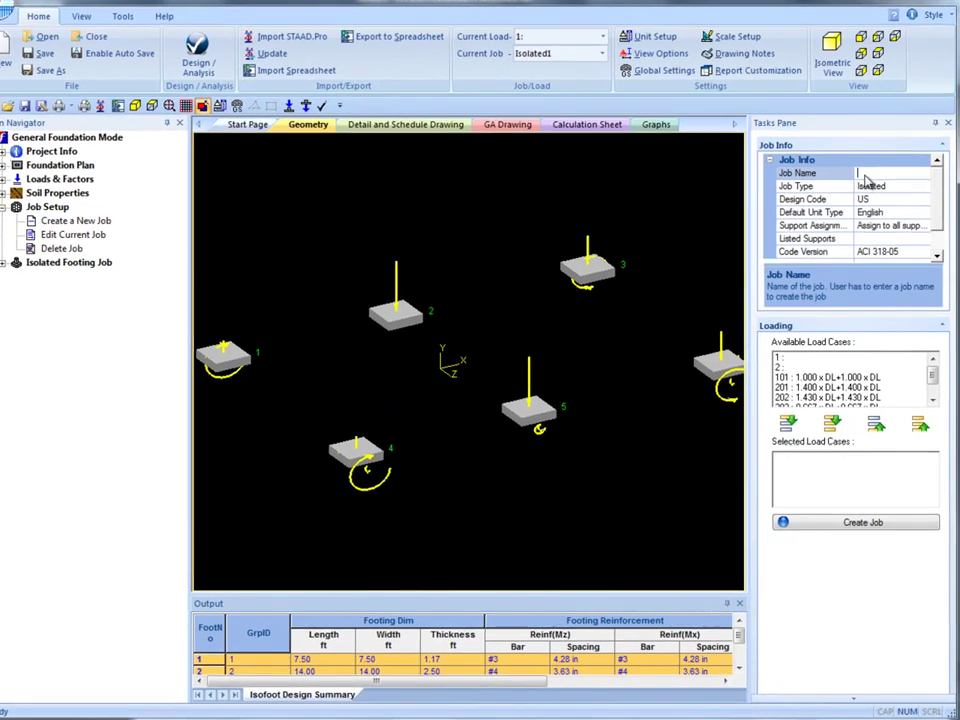
text(strap)
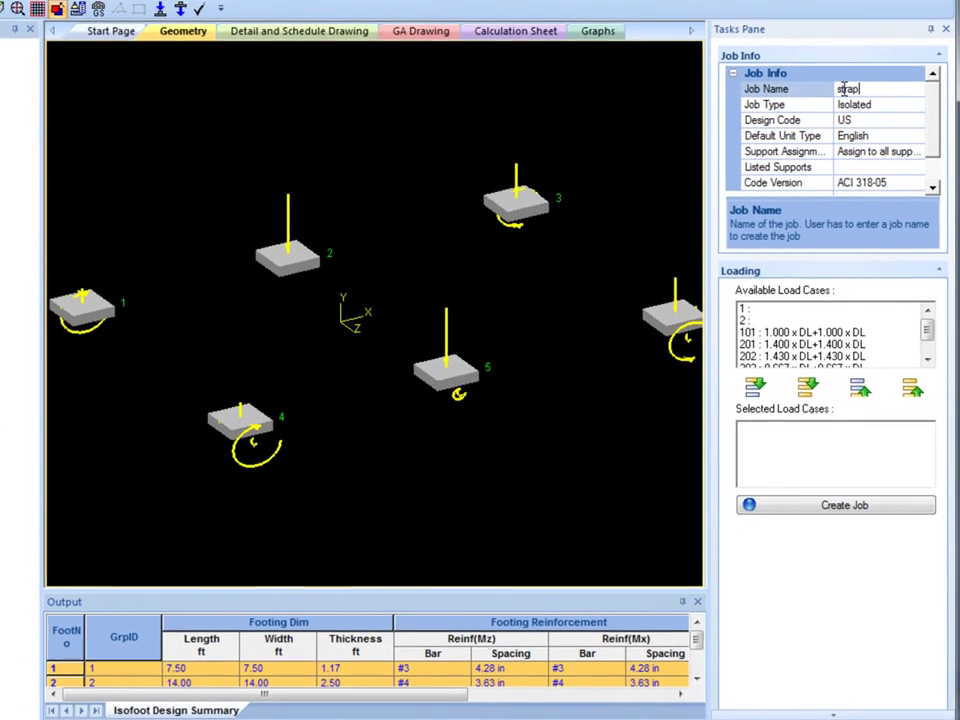
click(917, 89)
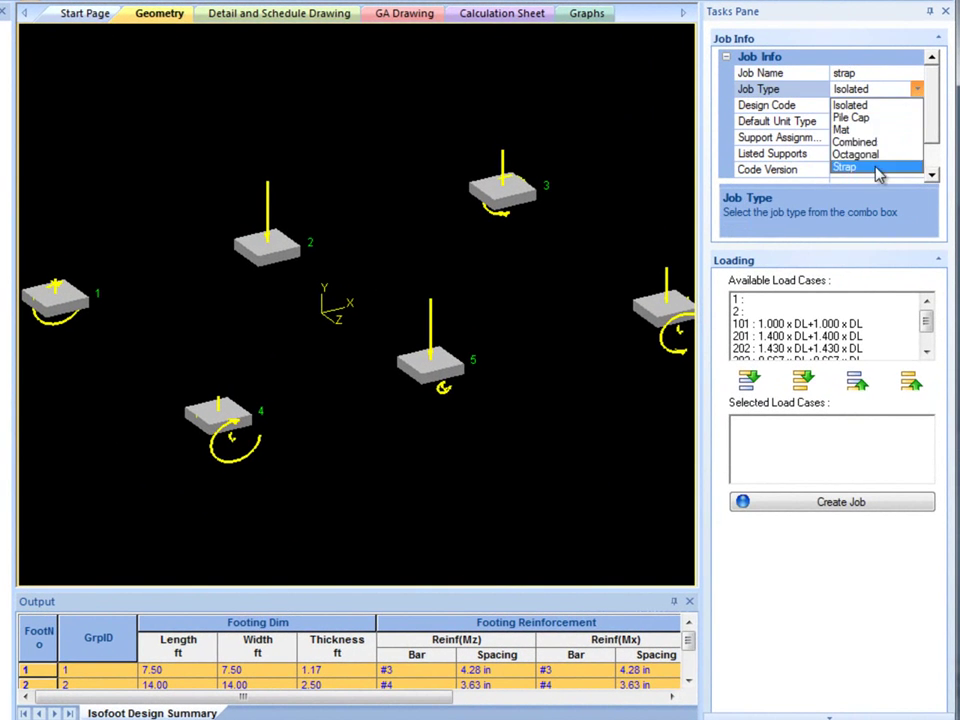
click(876, 164)
click(803, 380)
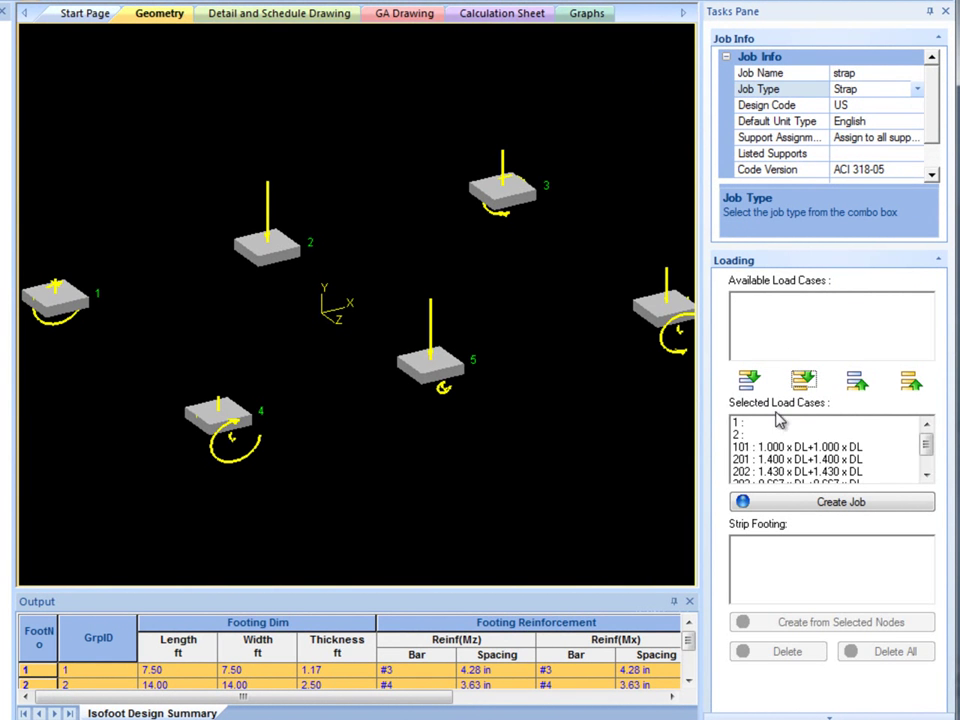
drag(758, 423, 770, 432)
click(855, 380)
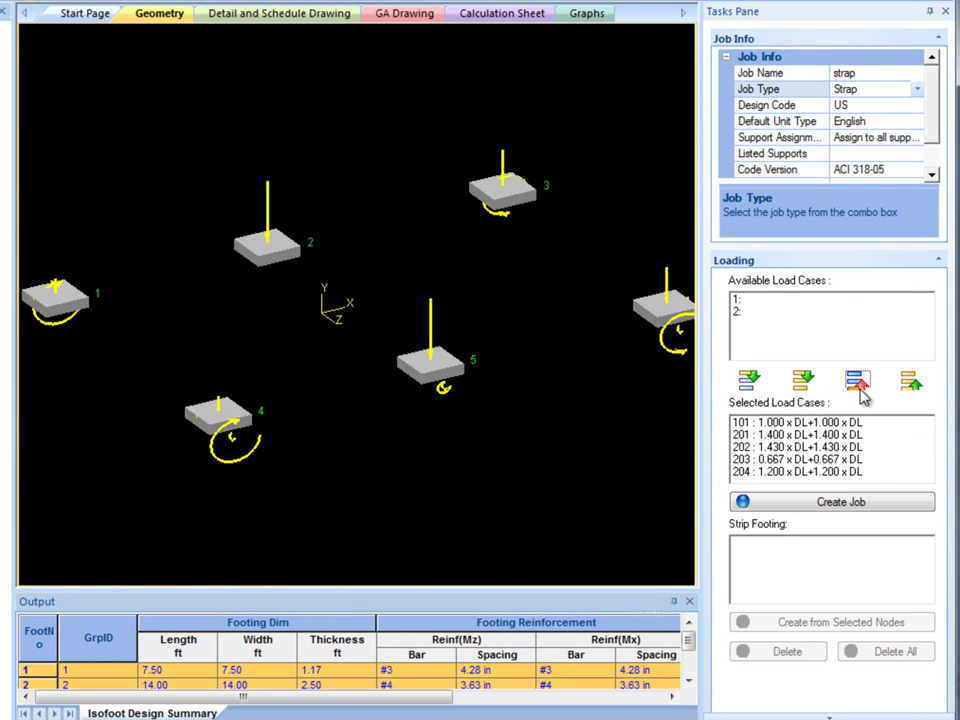
click(838, 503)
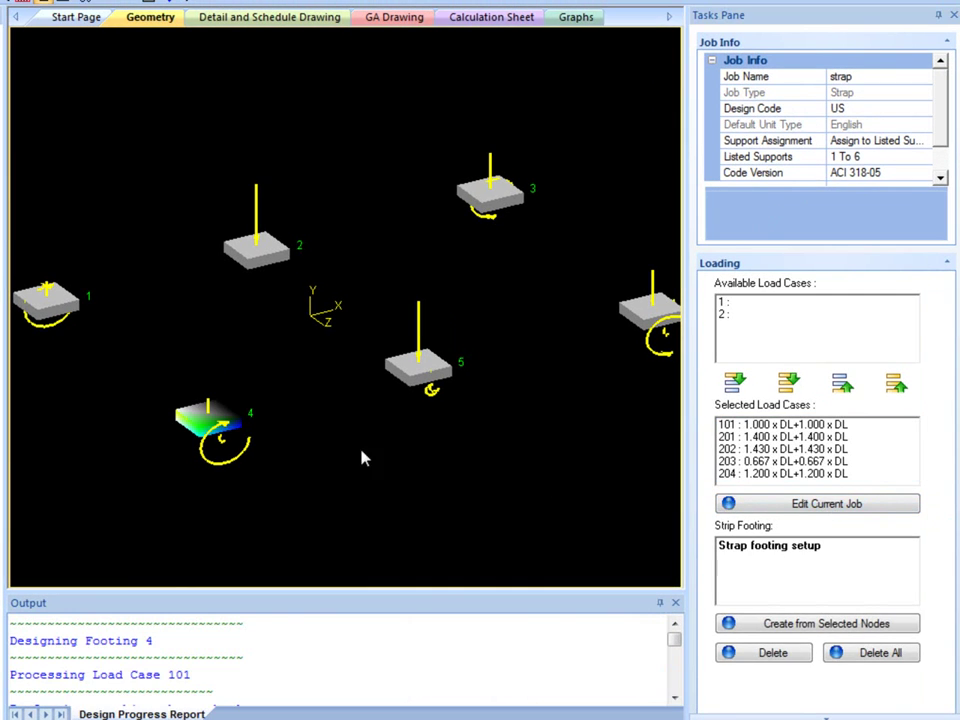
Step: Create strap footings from node pairs 4–5 and 3–6, each with 24×24×12 in footings
ctrl+click(439, 381)
click(775, 622)
click(495, 200)
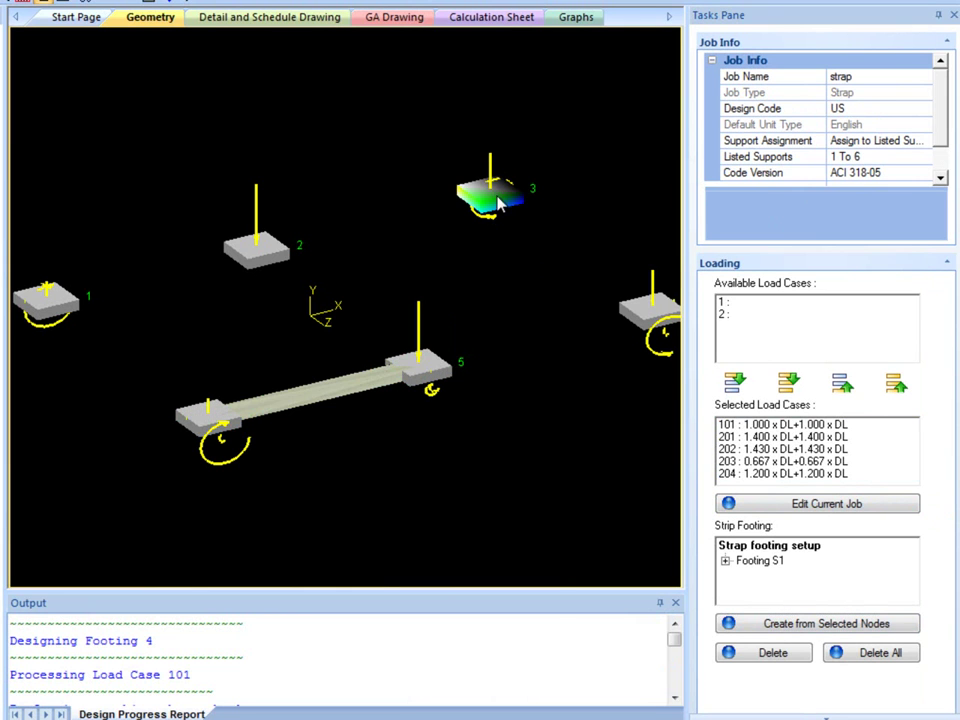
ctrl+click(645, 310)
click(775, 623)
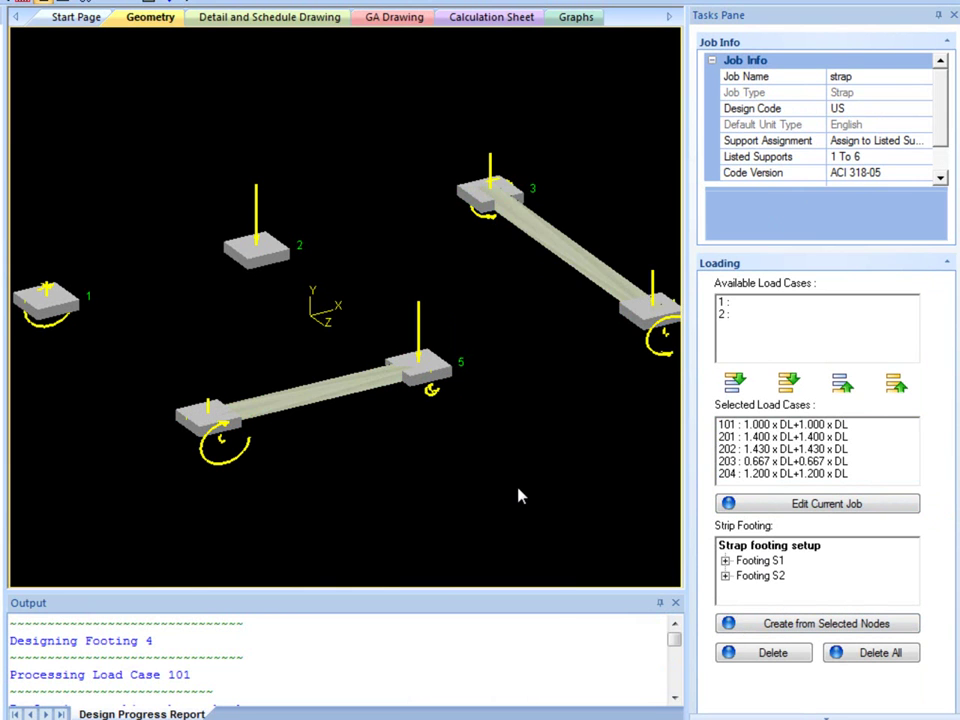
middle_drag(523, 497, 503, 507)
scroll(495, 508, down, 1)
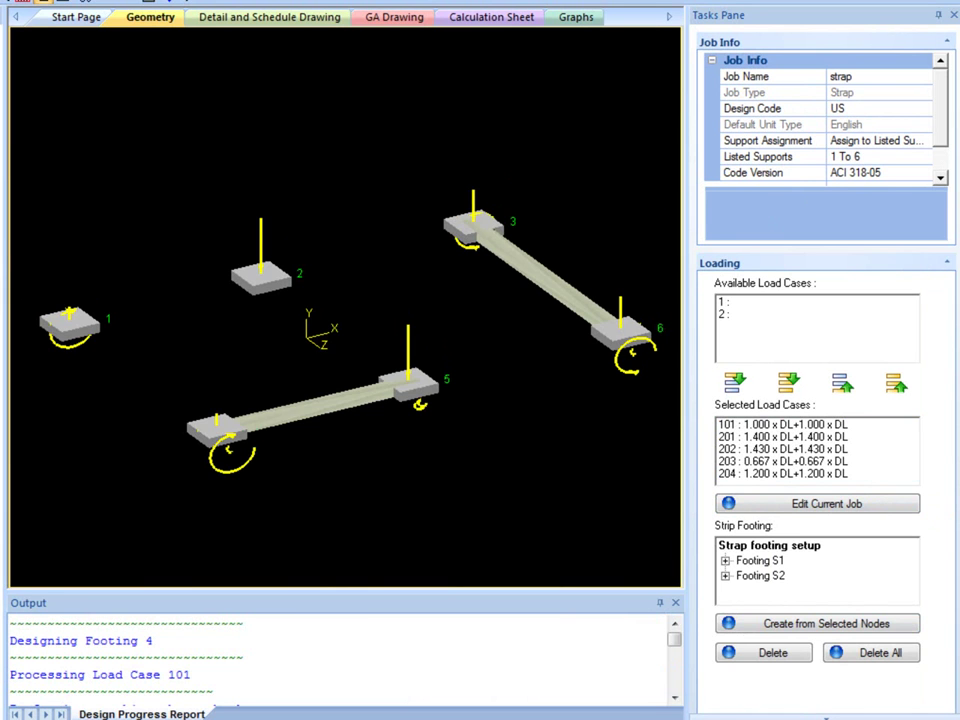
mouse_move(3, 240)
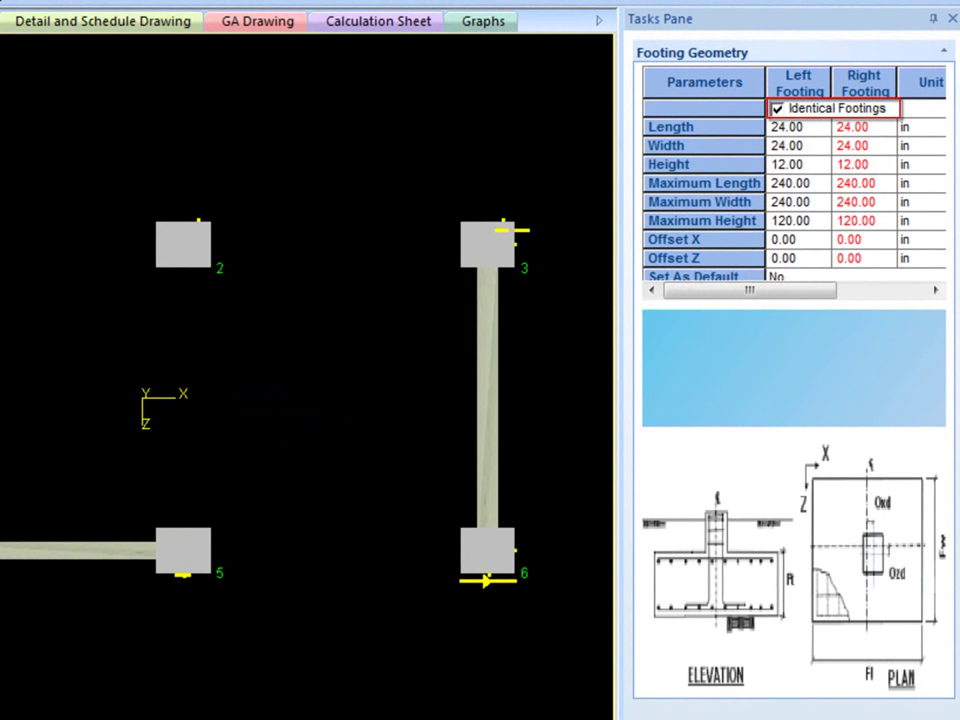
click(778, 108)
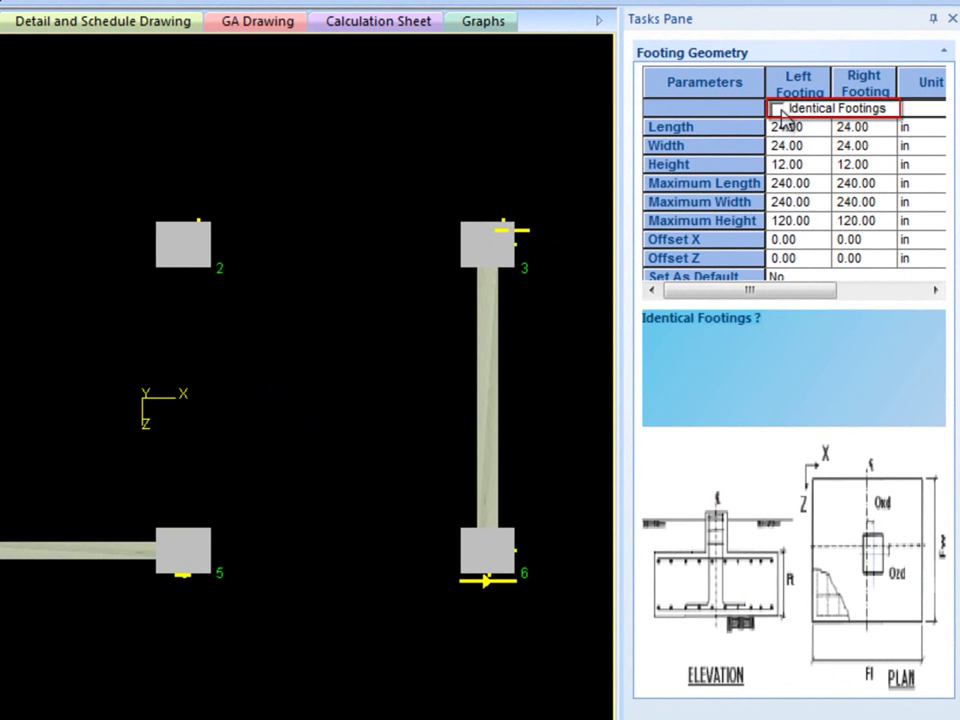
click(778, 109)
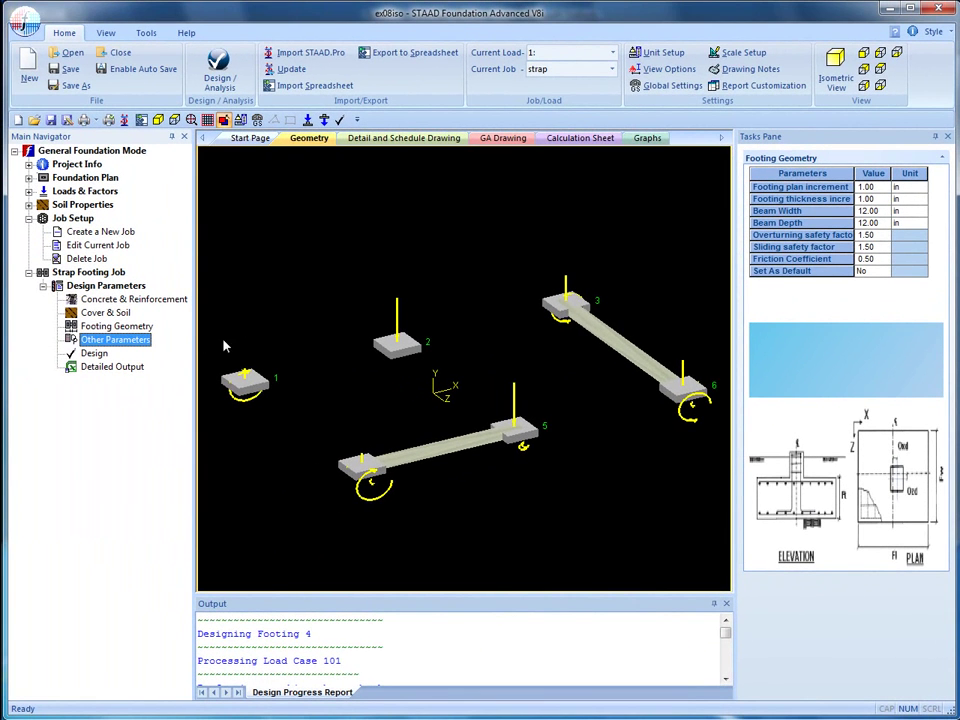
Step: Run the strap footing analysis and design, then bring up Strap Footing 1's calculation sheet
click(100, 355)
click(484, 401)
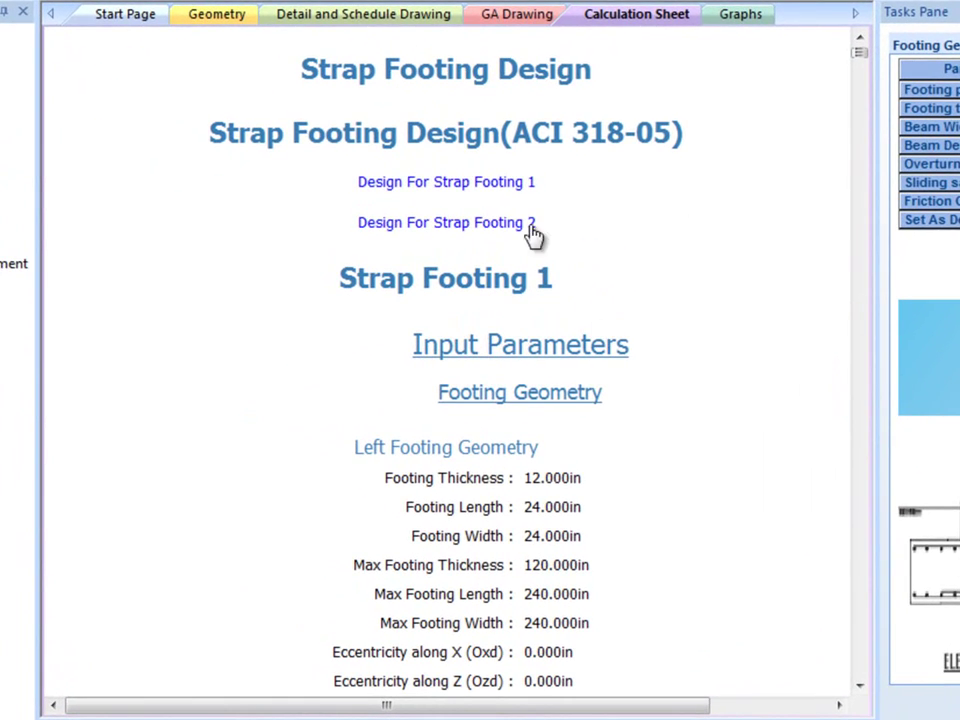
click(515, 185)
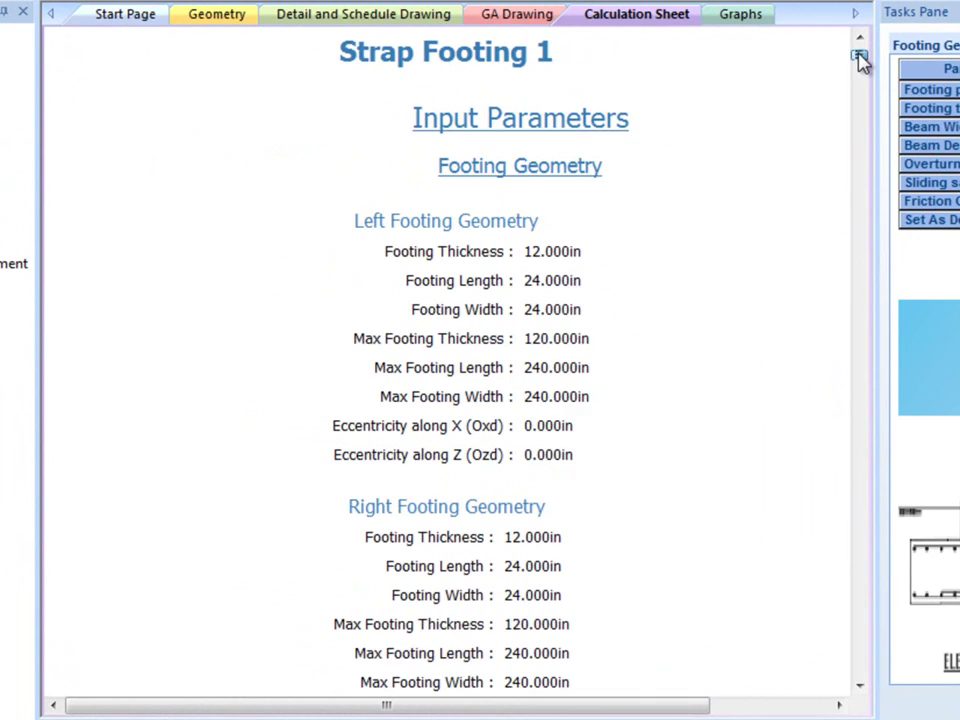
drag(860, 60, 862, 65)
drag(860, 66, 858, 137)
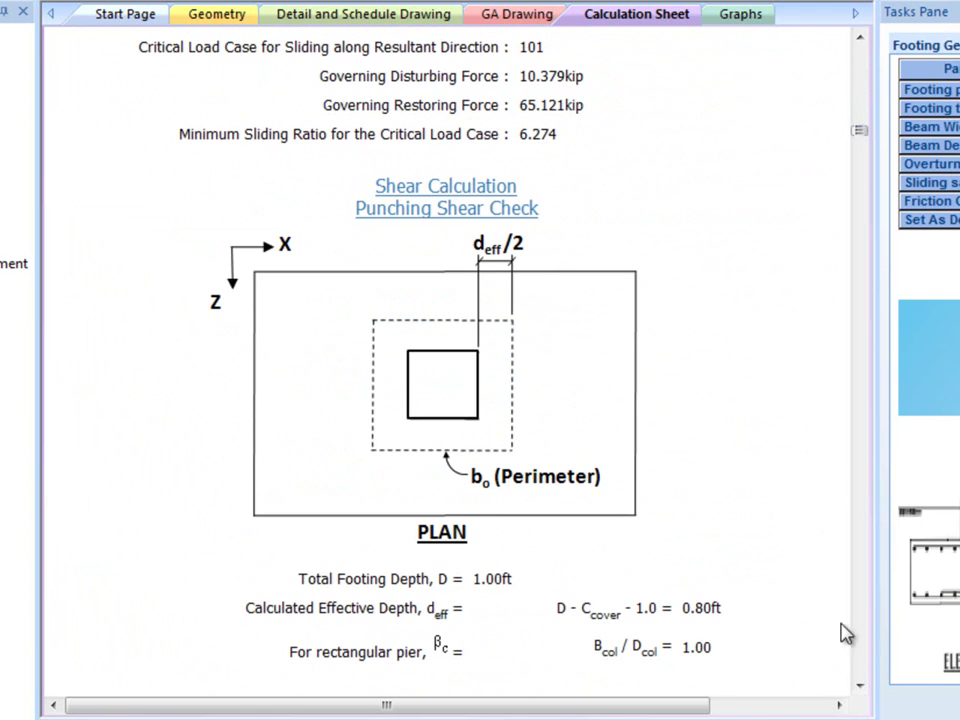
Step: Review the calculation sheet, including 163.48 kip punching shear under case 202 and strap moment checks
click(859, 688)
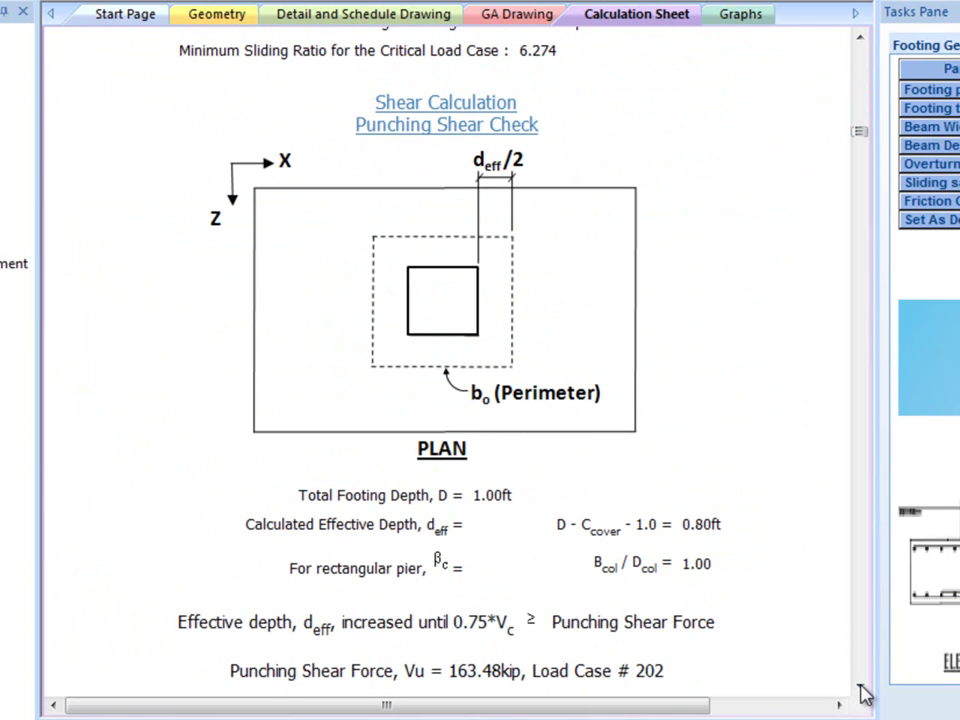
click(859, 688)
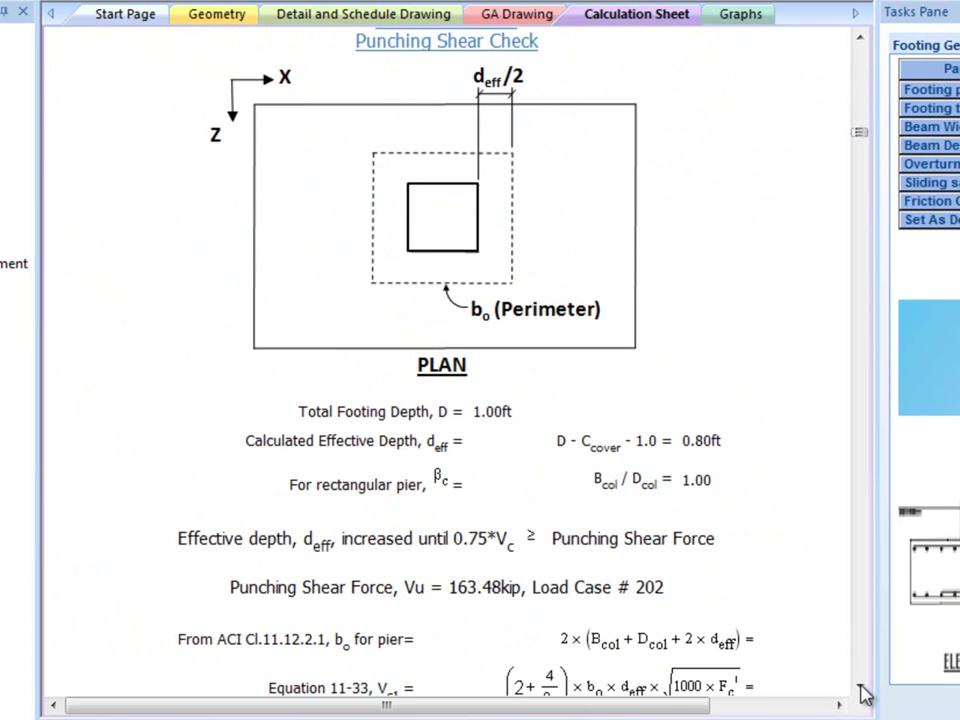
click(860, 42)
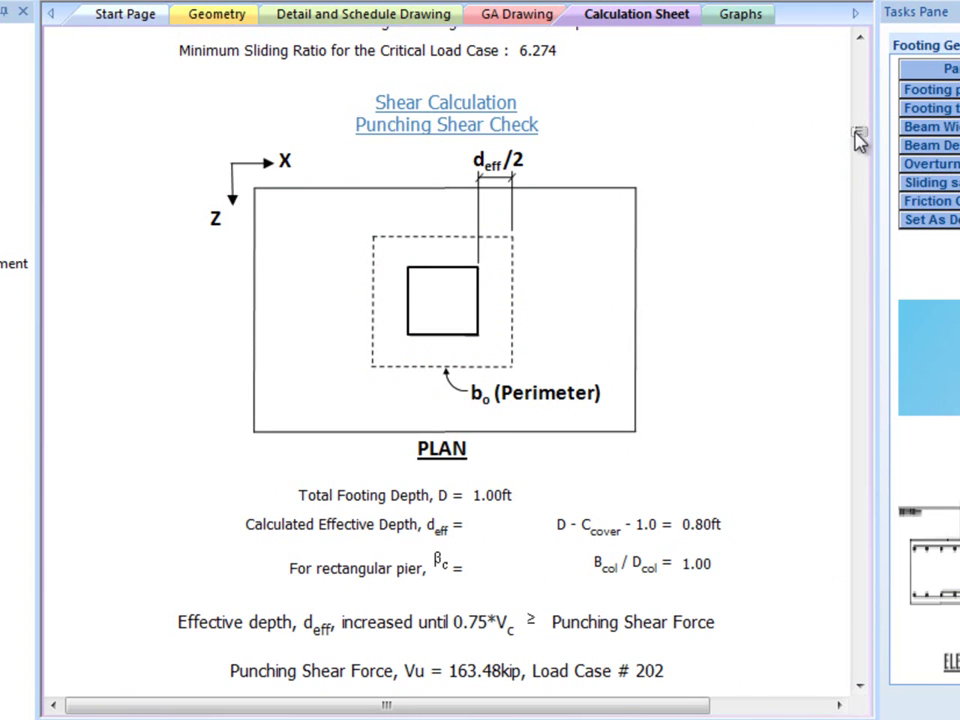
scroll(859, 140, down, 3)
scroll(859, 143, down, 6)
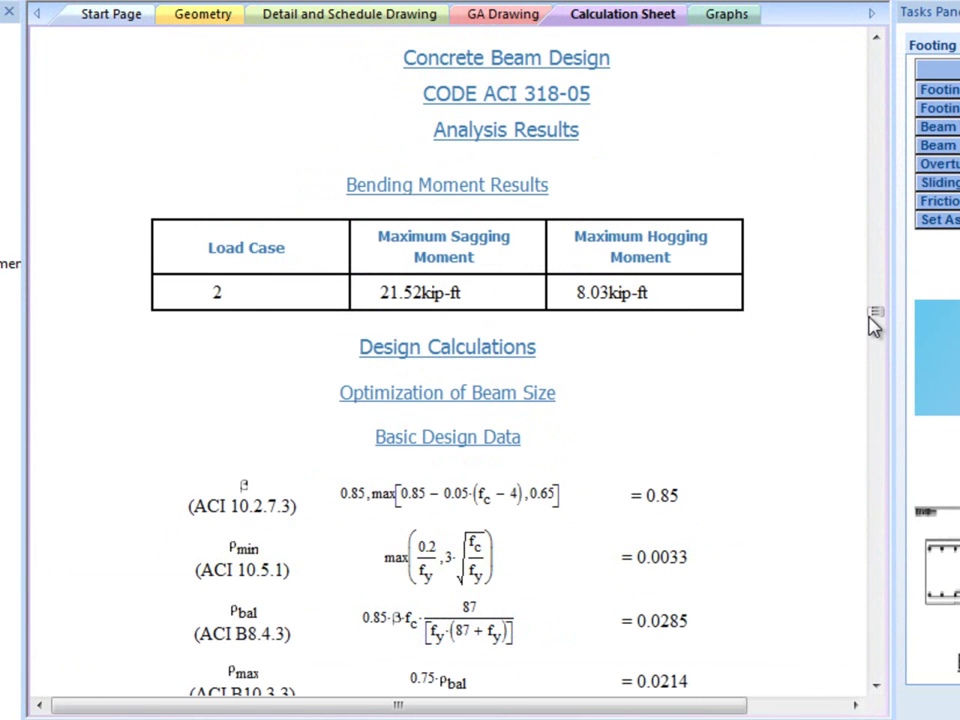
scroll(875, 318, up, 1)
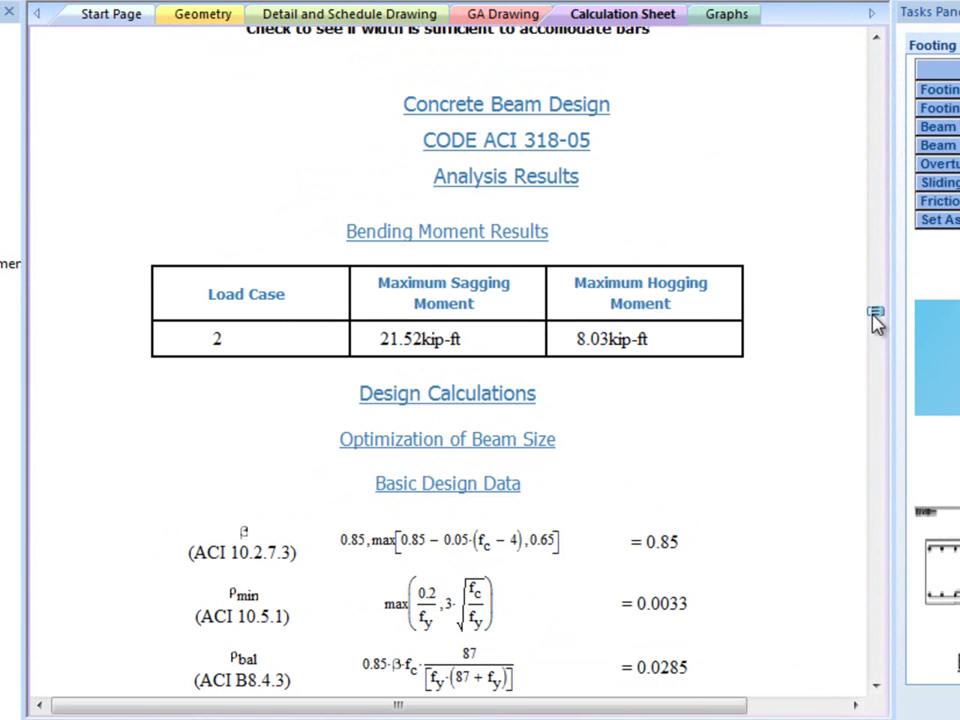
scroll(875, 318, down, 12)
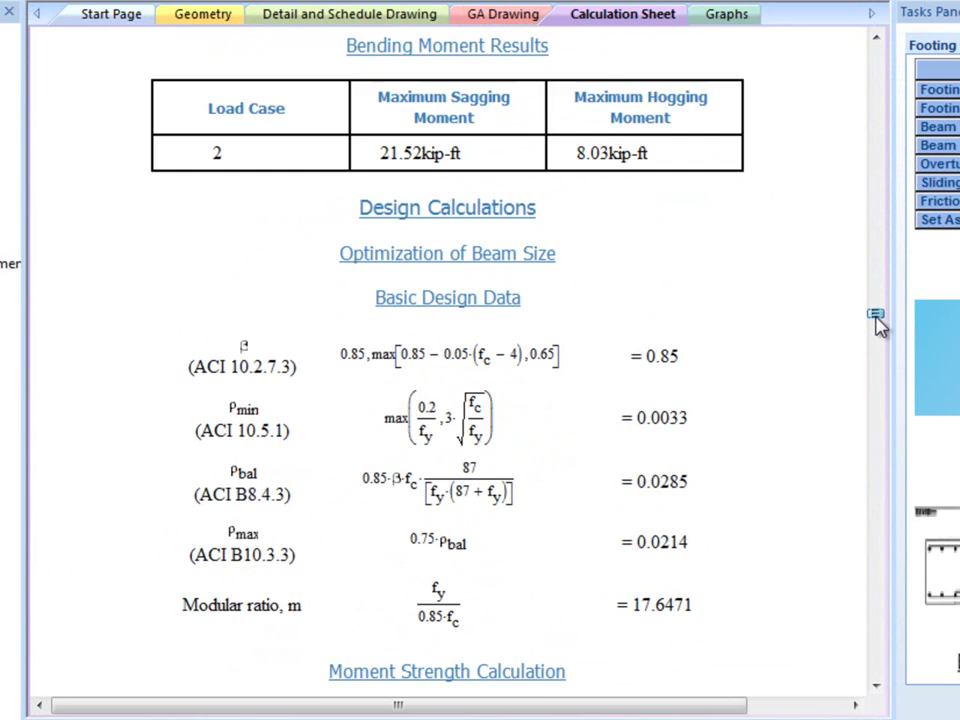
scroll(876, 325, down, 6)
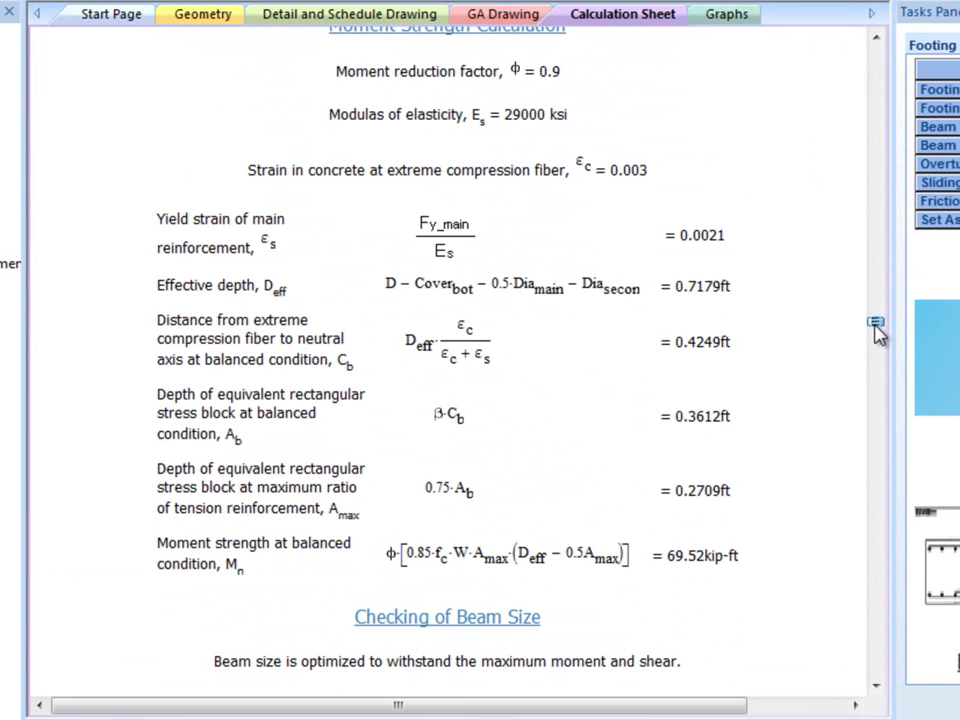
scroll(875, 333, down, 8)
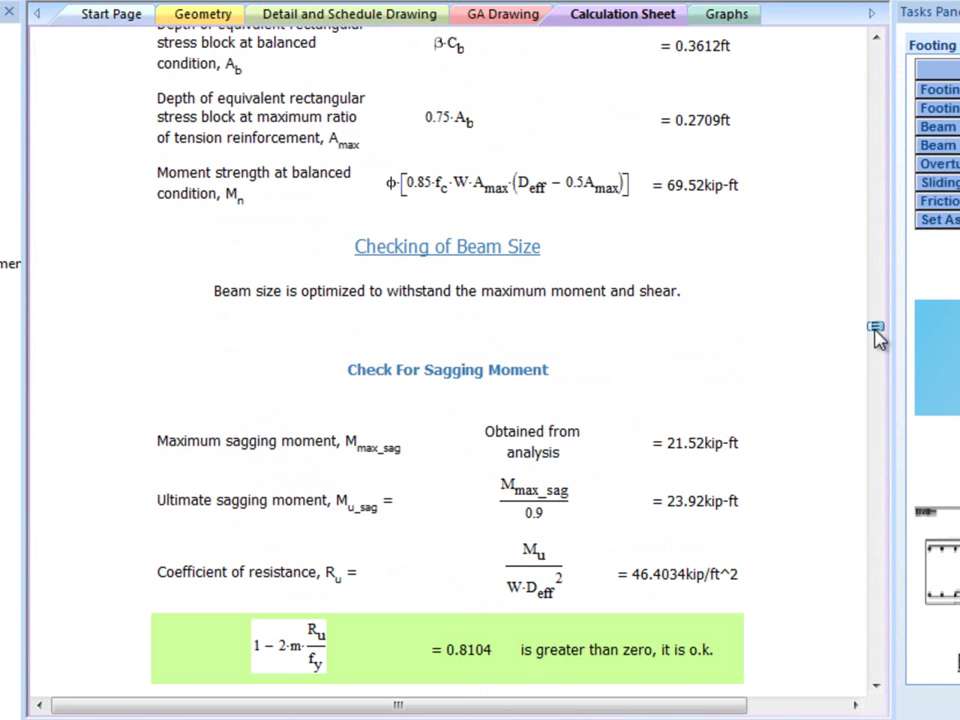
scroll(876, 338, down, 4)
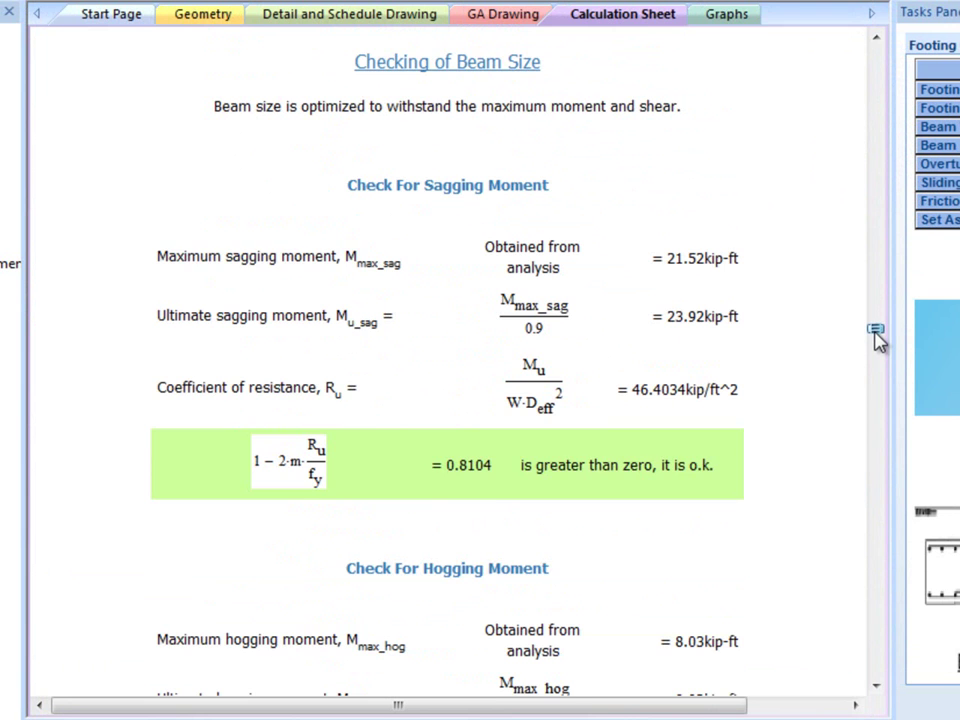
scroll(876, 340, down, 4)
scroll(876, 338, down, 4)
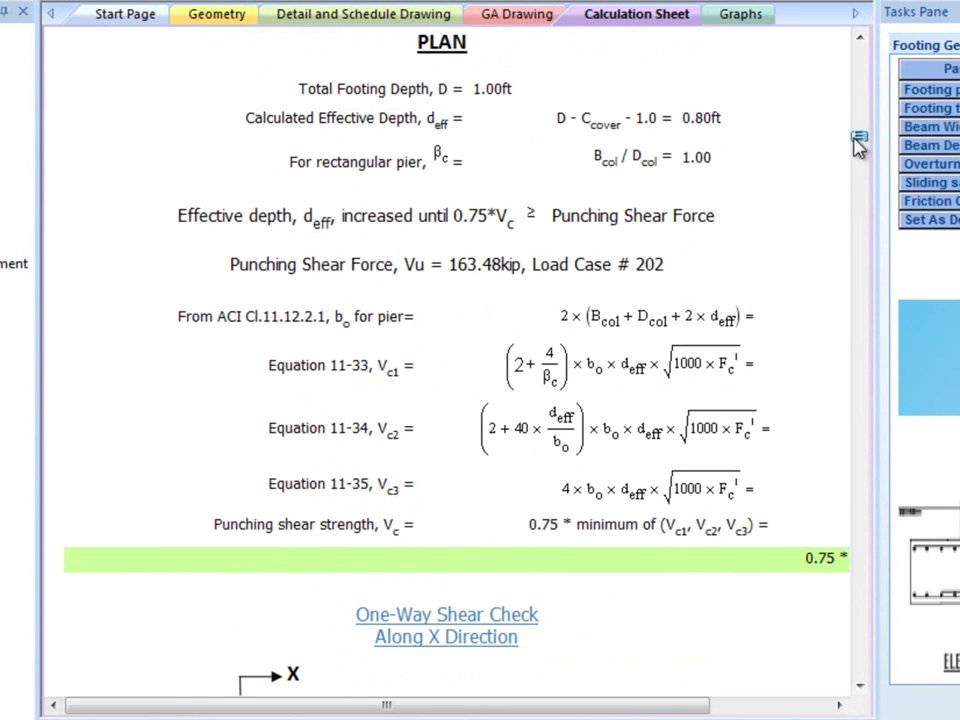
Step: Show the Footing S1 detail drawing and zoom and pan across its elevation and plan
click(406, 24)
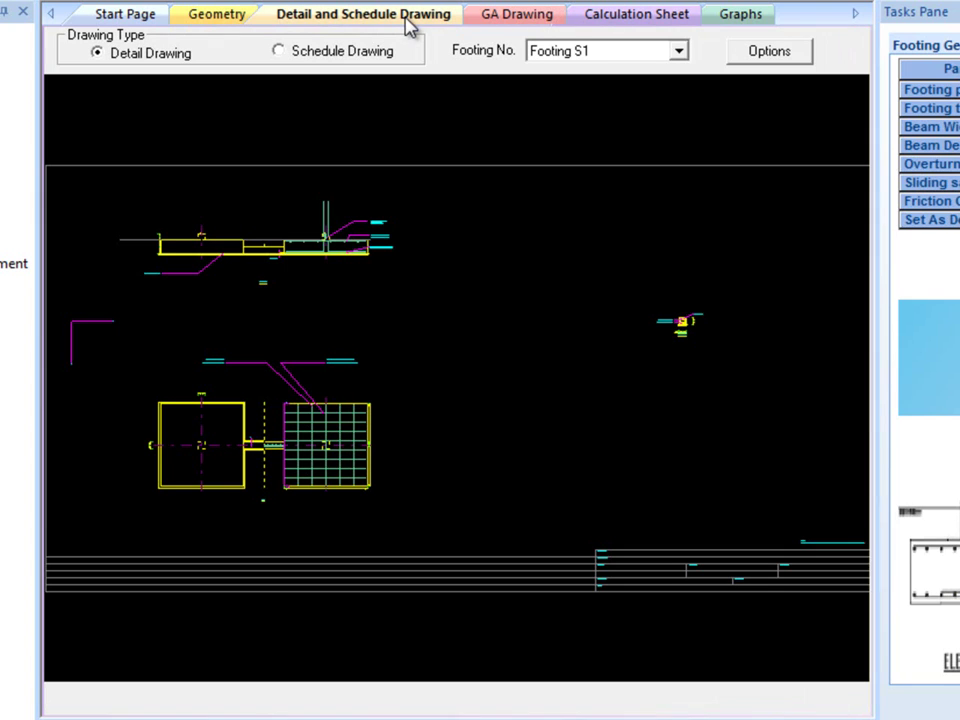
scroll(365, 336, up, 3)
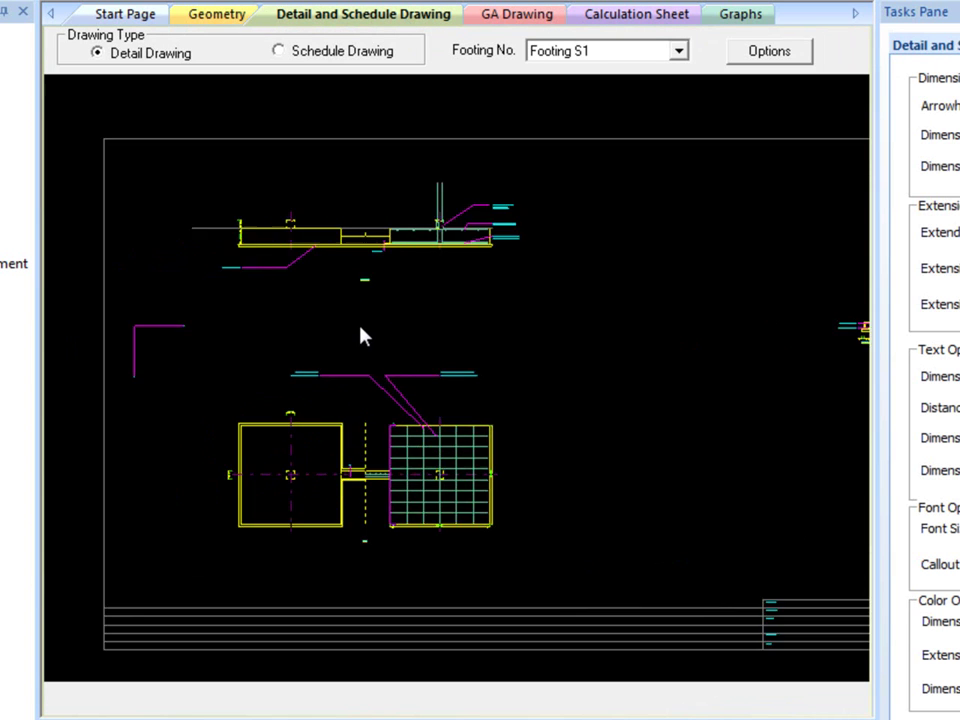
scroll(407, 279, up, 2)
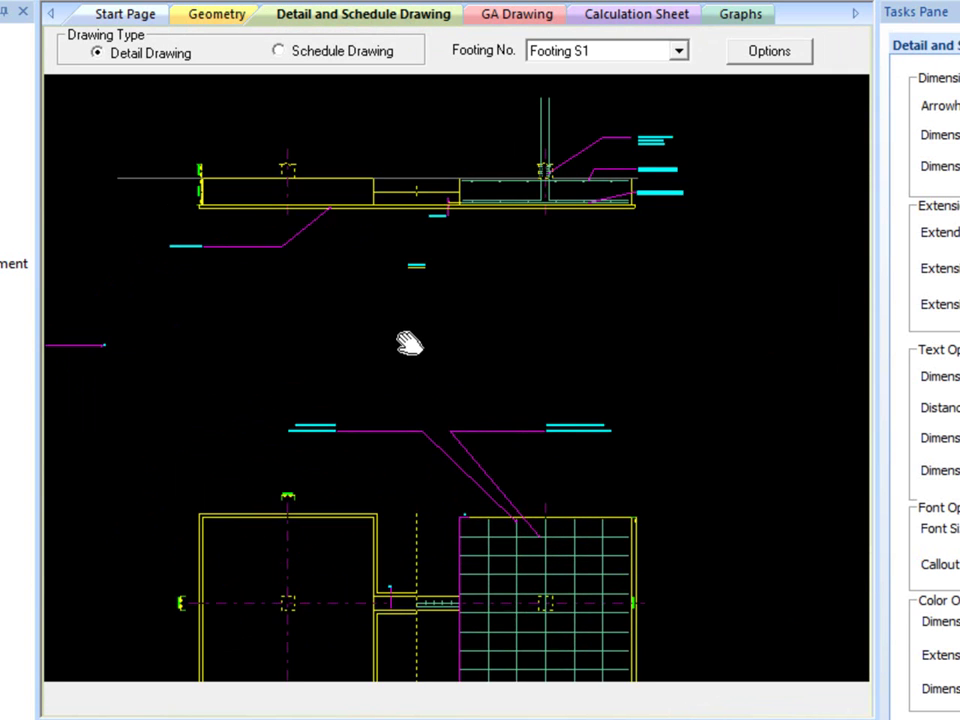
middle_drag(407, 339, 401, 302)
scroll(531, 390, down, 4)
mouse_move(531, 390)
middle_down()
mouse_move(454, 373)
mouse_move(300, 385)
middle_up()
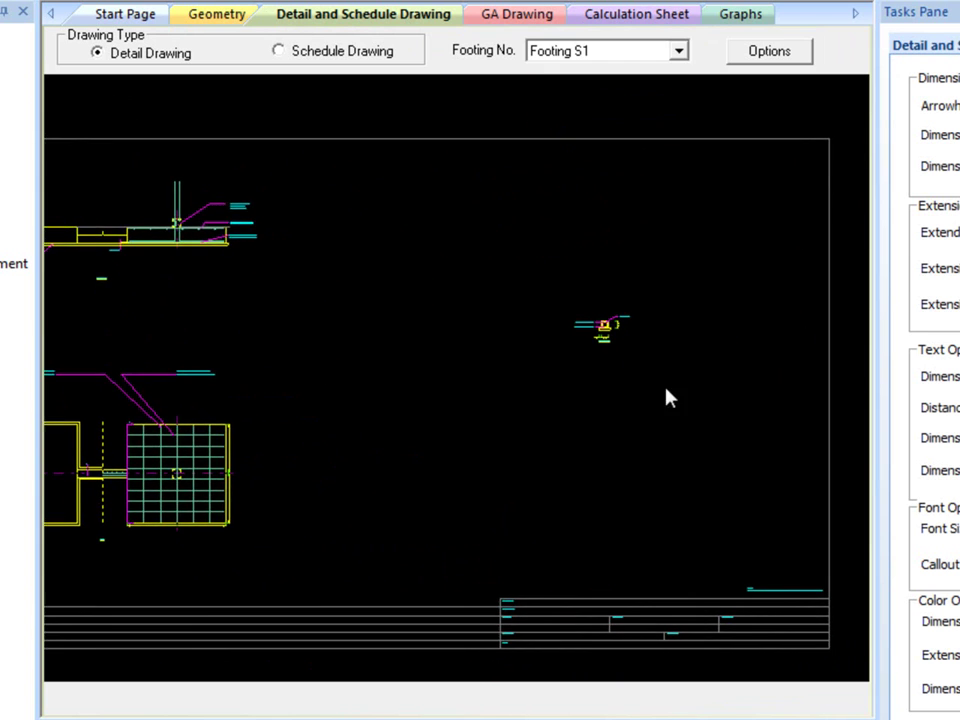